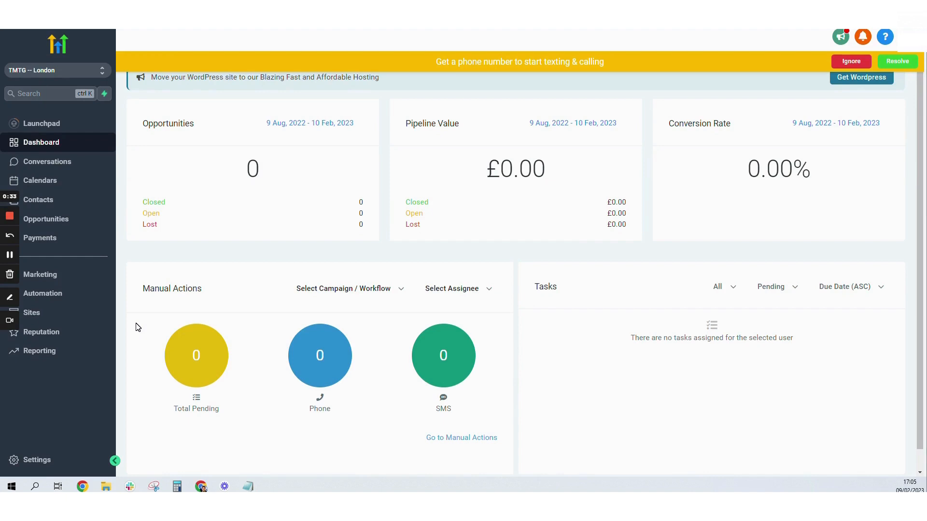
Try to add the custom domain ask.themarketingtechguru.com in the location's domain settings, leaving the Robots.txt code empty.
{"action": "left_click", "coordinate": [43, 463]}
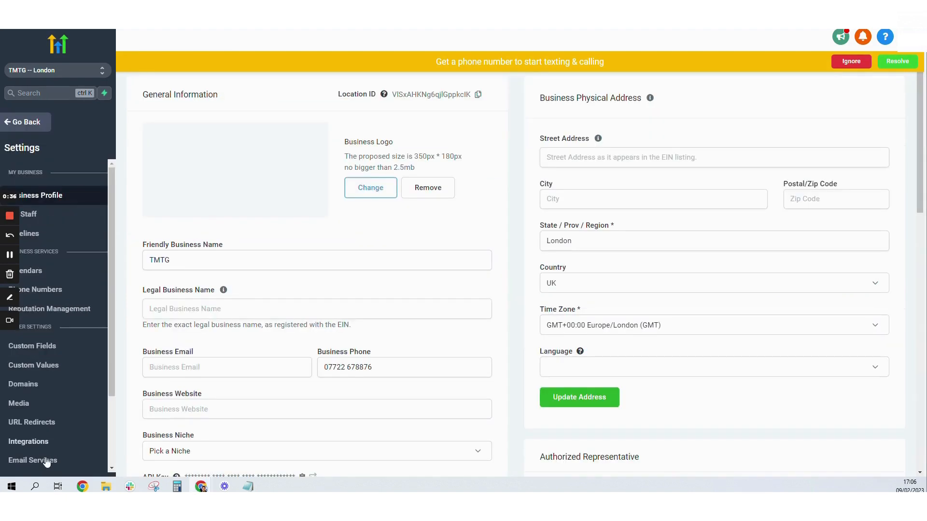
{"action": "left_click", "coordinate": [35, 381]}
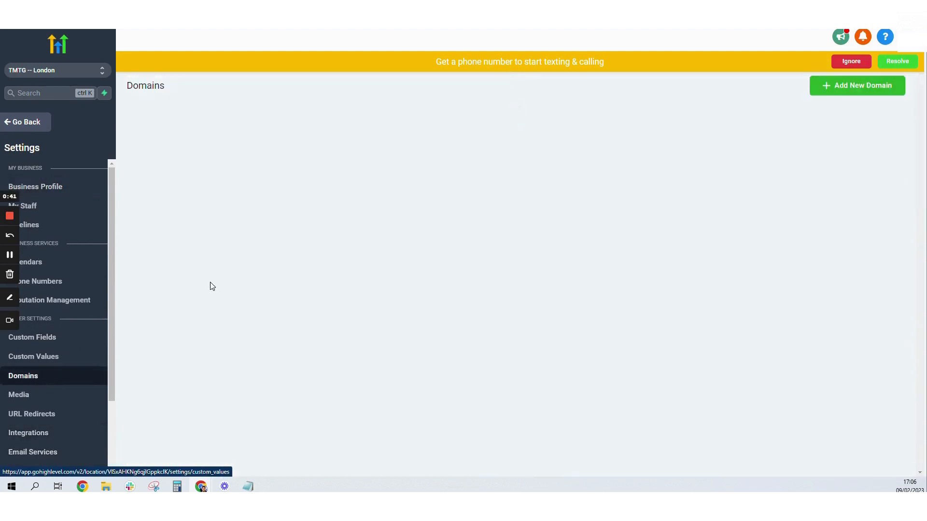
{"action": "left_click", "coordinate": [861, 88]}
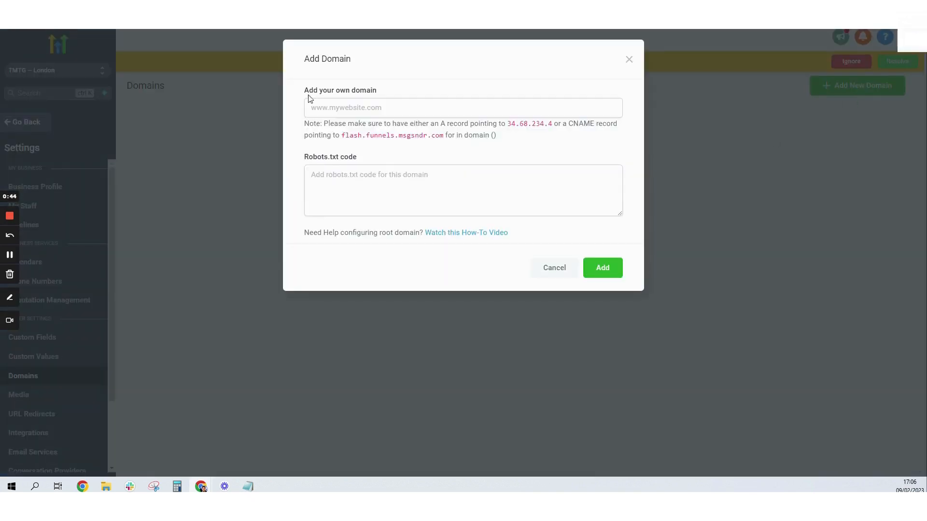
{"action": "left_click", "coordinate": [386, 108]}
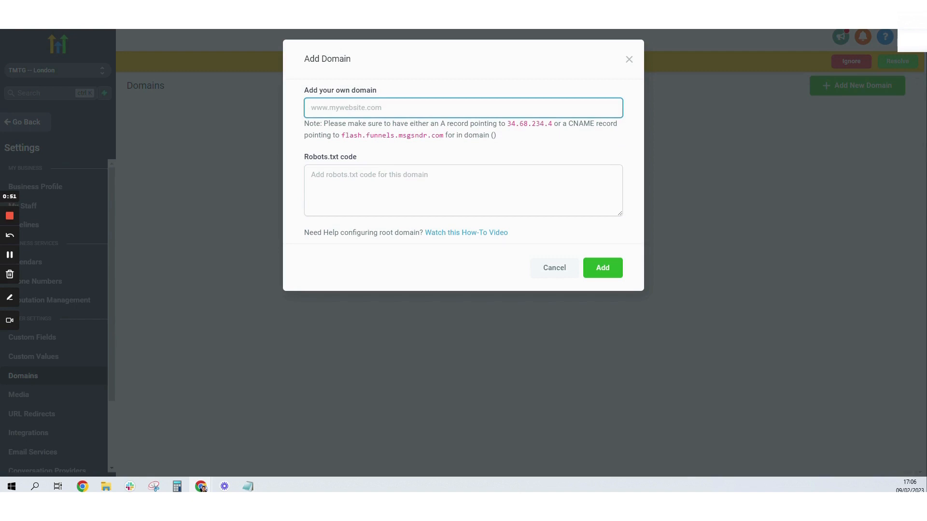
{"action": "type", "text": "as"}
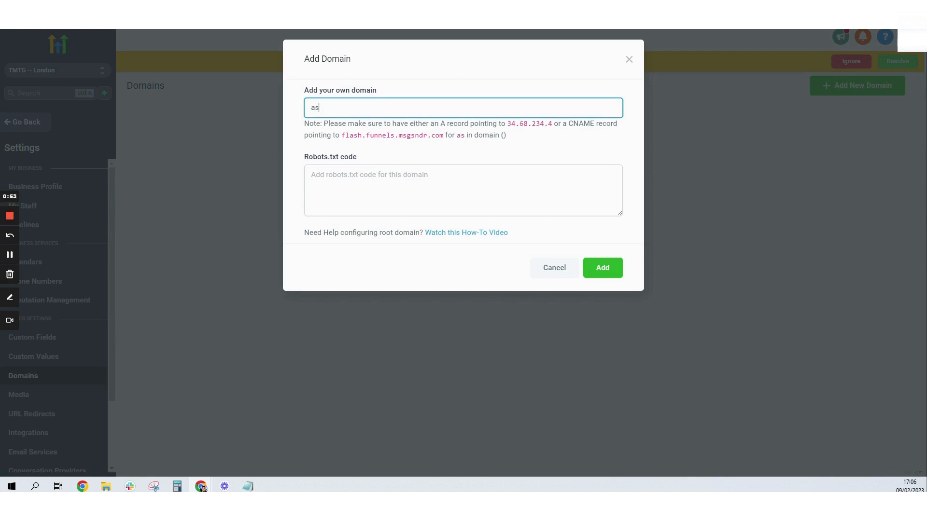
{"action": "type", "text": "k.themarketingte"}
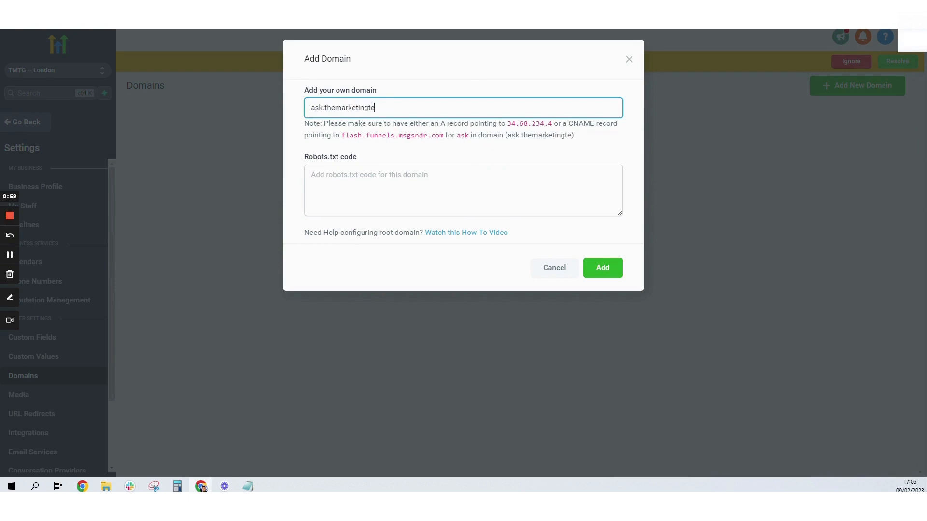
{"action": "type", "text": "chguru.com"}
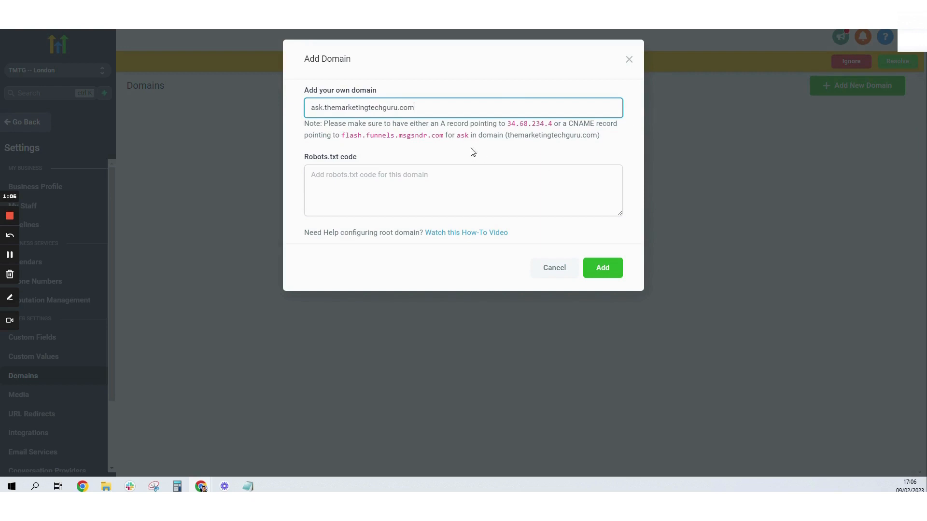
{"action": "left_click", "coordinate": [605, 201]}
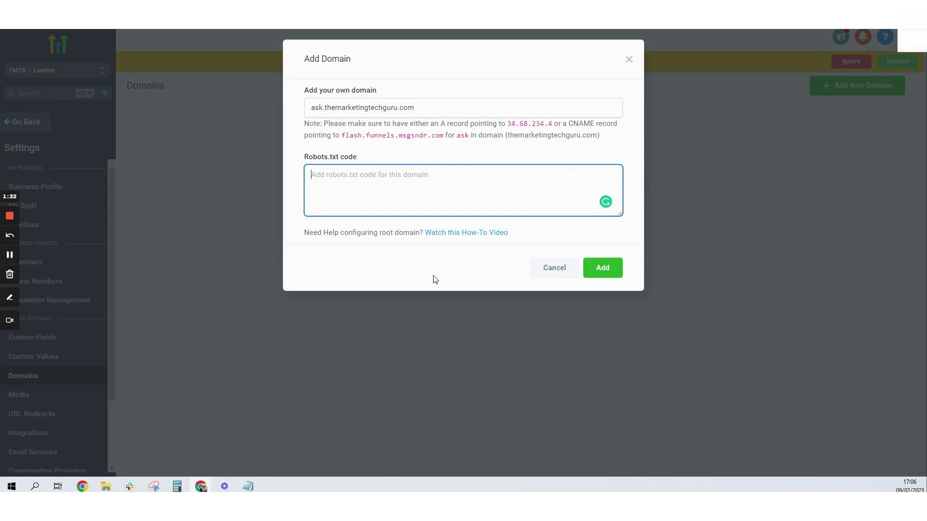
{"action": "left_click", "coordinate": [602, 270]}
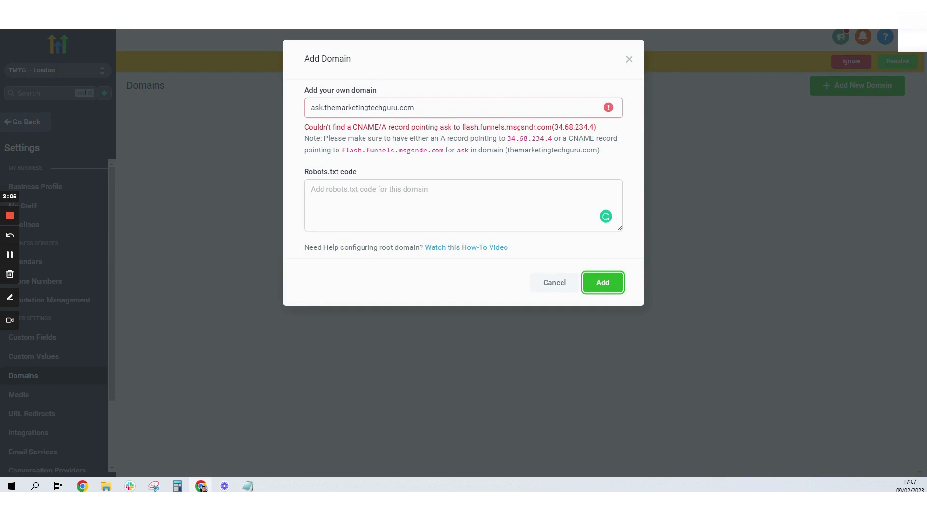
Switch to WordPress.com and open the DNS records management page for themarketingtechguru.com.
{"action": "left_click", "coordinate": [155, 14]}
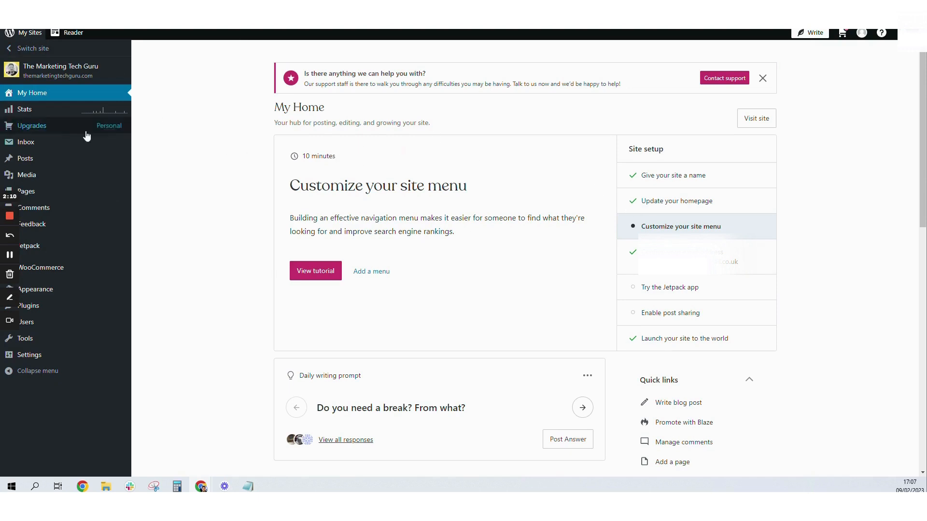
{"action": "mouse_move", "coordinate": [38, 134]}
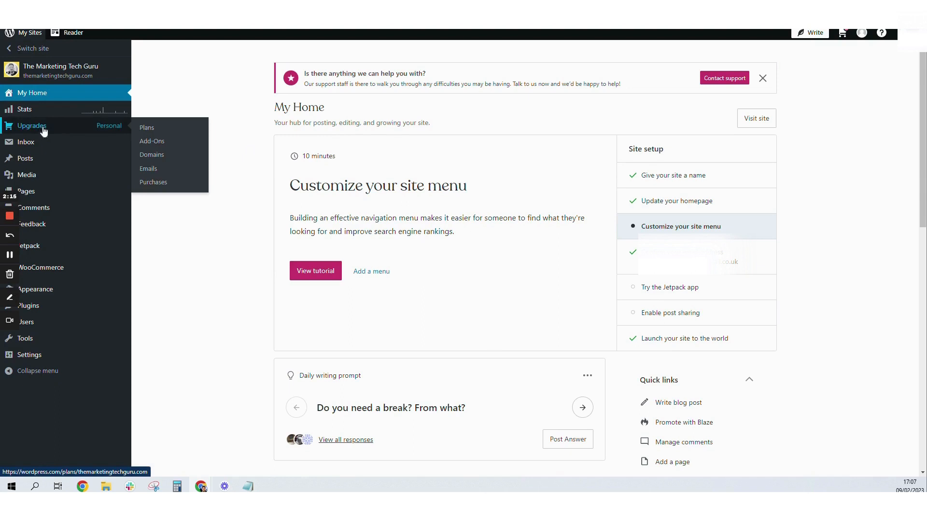
{"action": "left_click", "coordinate": [153, 160]}
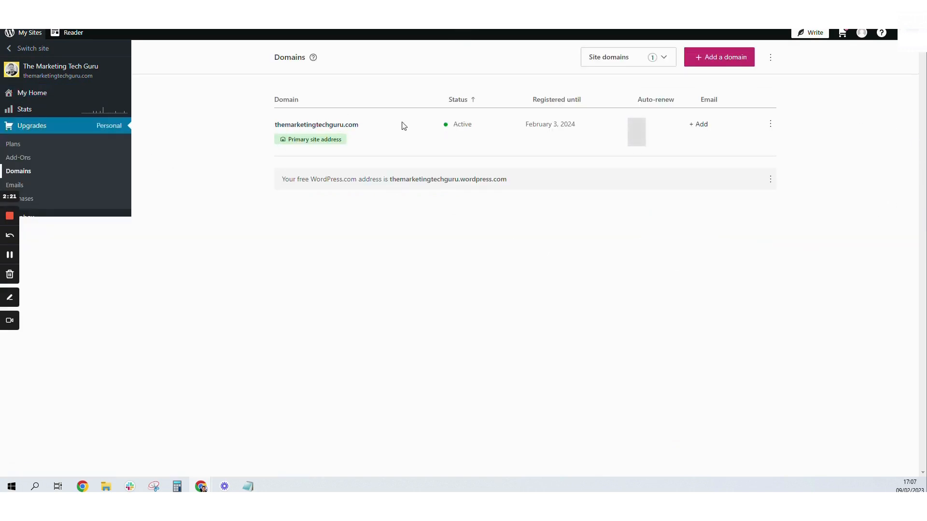
{"action": "left_click", "coordinate": [769, 128]}
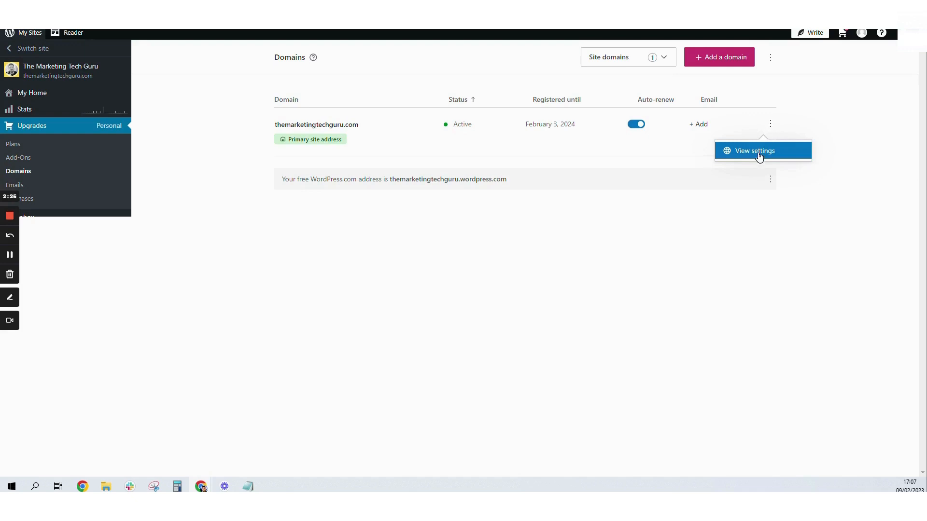
{"action": "left_click", "coordinate": [756, 152]}
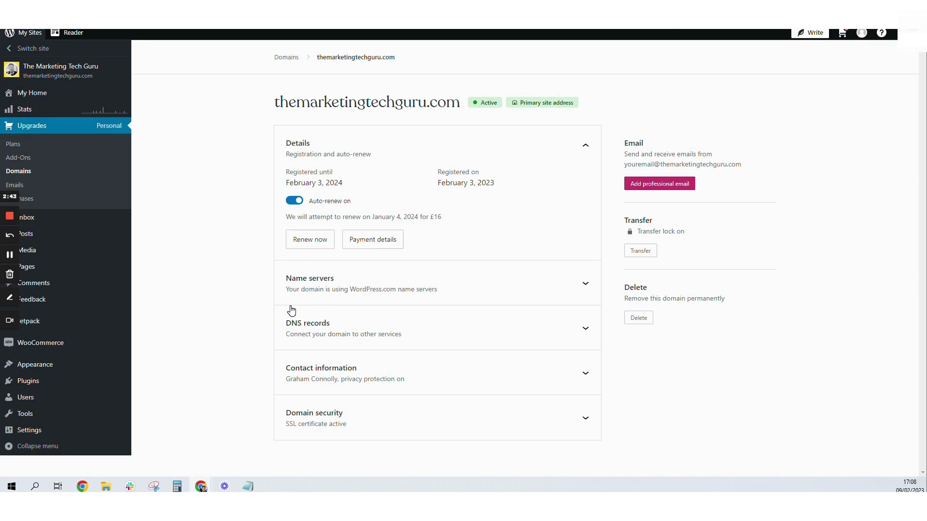
{"action": "left_click", "coordinate": [383, 327]}
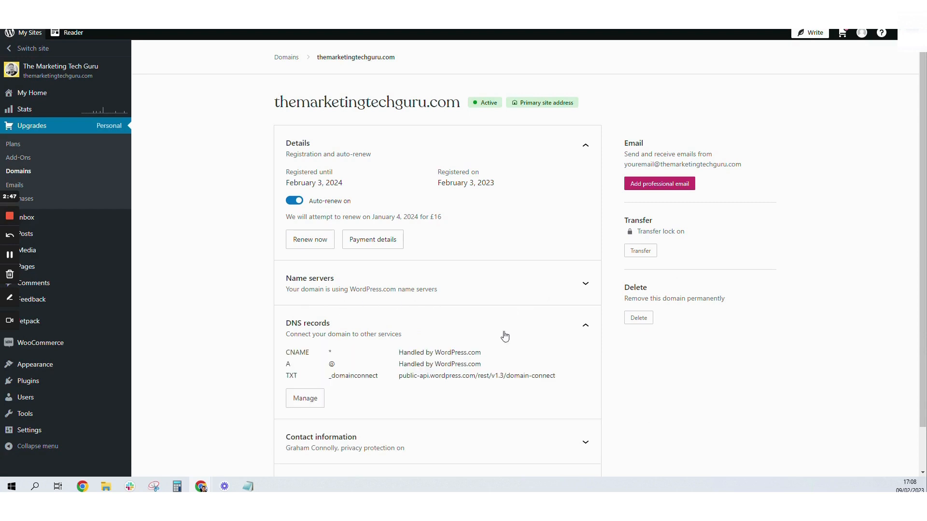
{"action": "scroll", "coordinate": [882, 281], "scroll_direction": "down", "scroll_amount": 1}
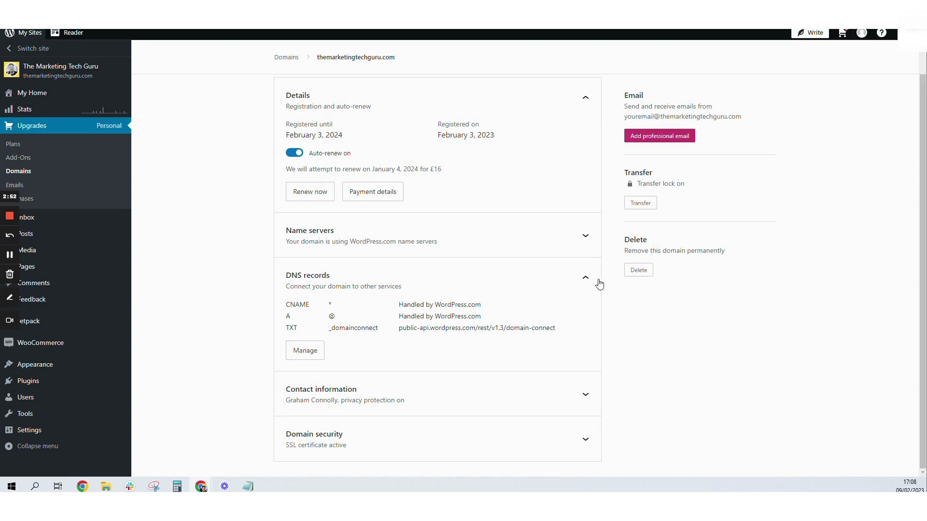
{"action": "right_click", "coordinate": [310, 354]}
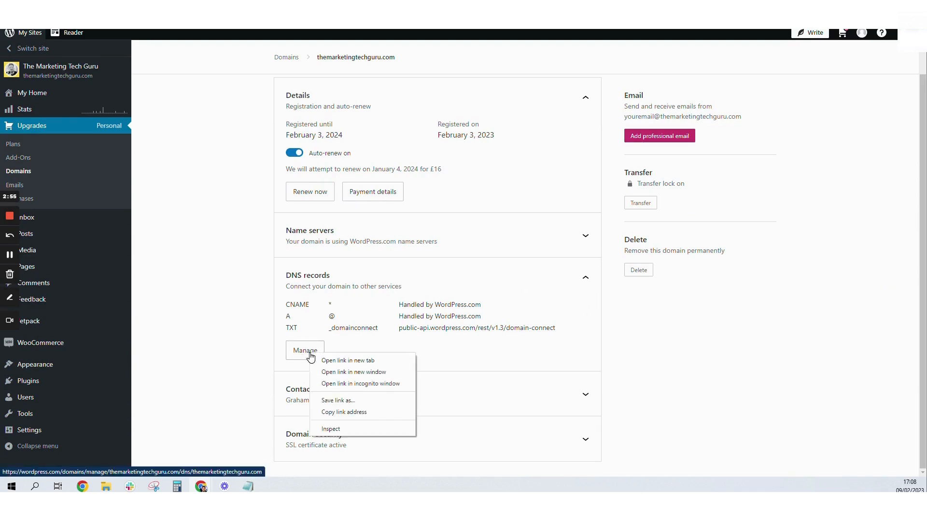
{"action": "left_click", "coordinate": [308, 354]}
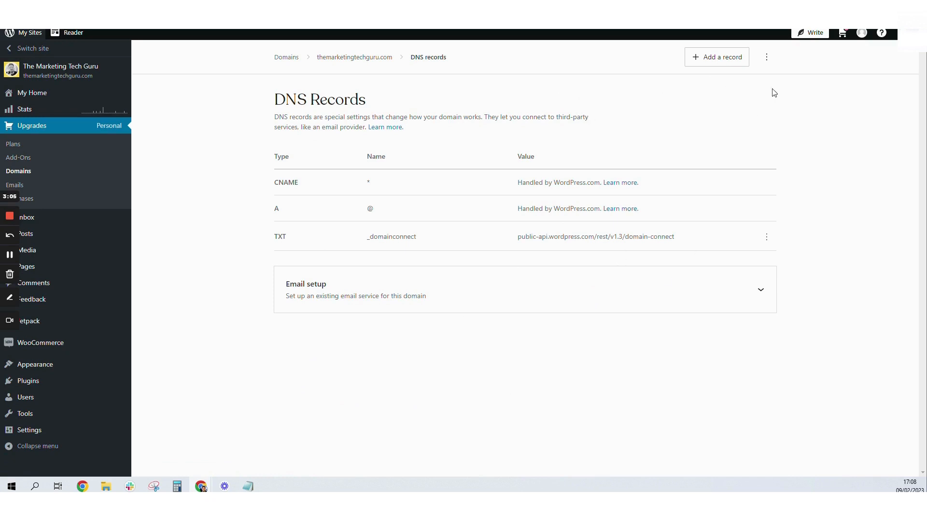
Start a new DNS record for themarketingtechguru.com and set its type to CNAME.
{"action": "left_click", "coordinate": [724, 58]}
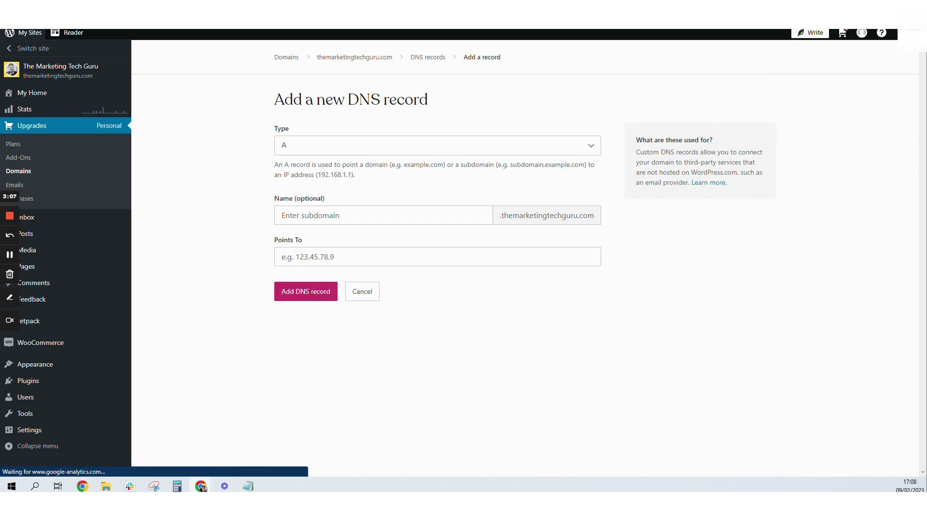
{"action": "left_click", "coordinate": [409, 153]}
{"action": "left_click", "coordinate": [337, 188]}
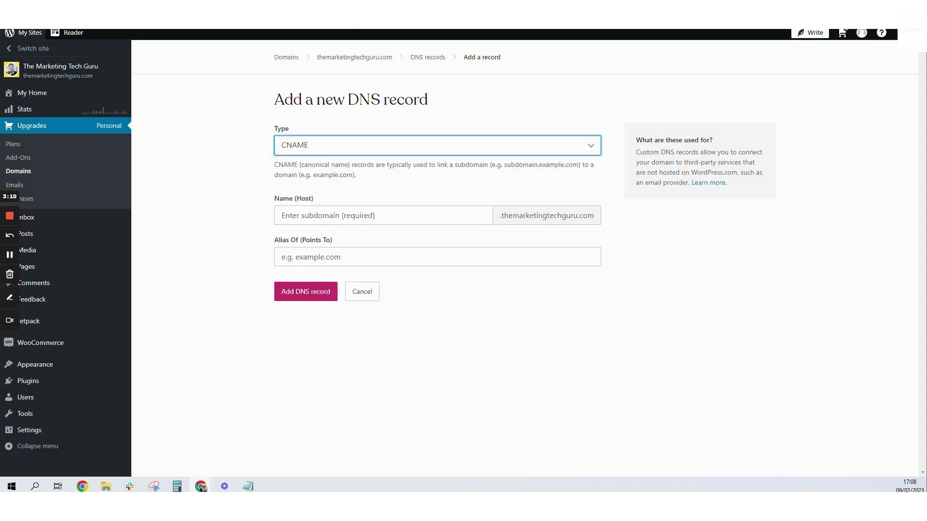
Switch to HighLevel and copy the CNAME target flash.funnels.msgsndr.com from the Add Domain note.
{"action": "left_click", "coordinate": [271, 5]}
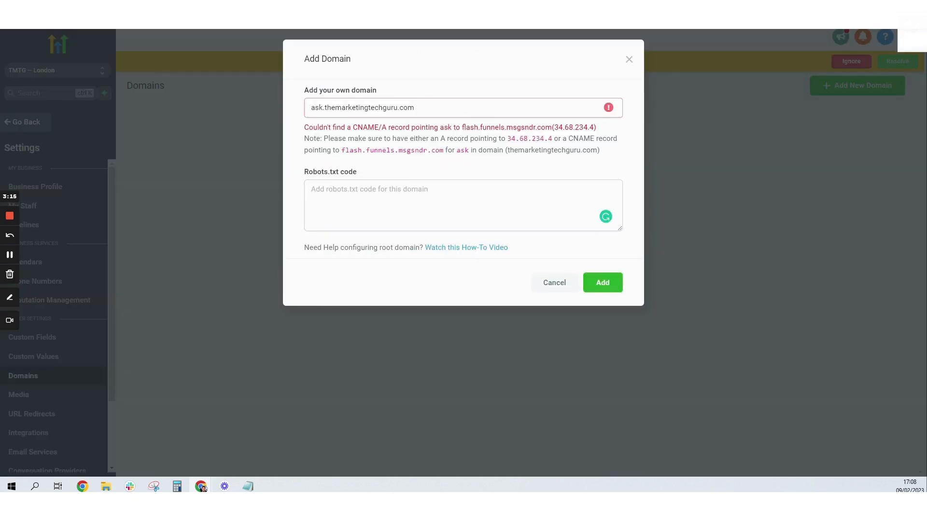
{"action": "left_click_drag", "start_coordinate": [554, 139], "coordinate": [508, 144]}
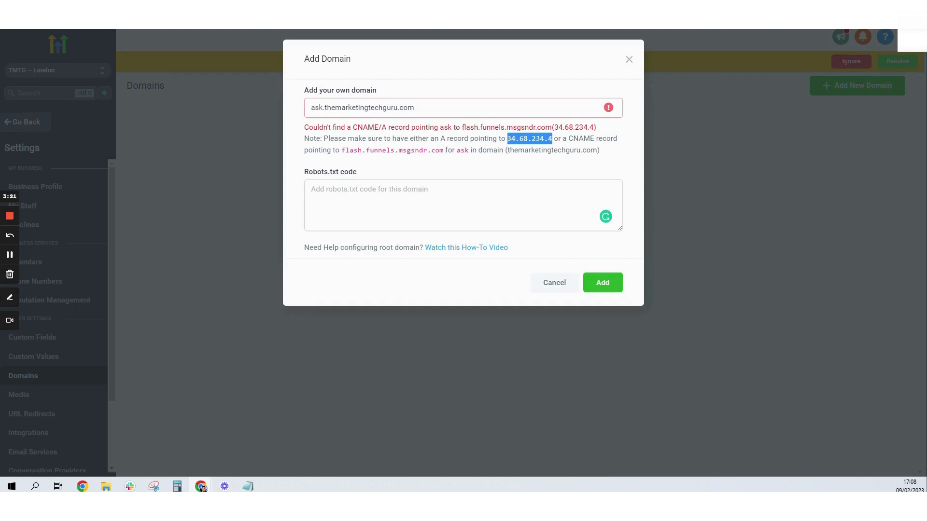
{"action": "left_click_drag", "start_coordinate": [443, 150], "coordinate": [342, 160]}
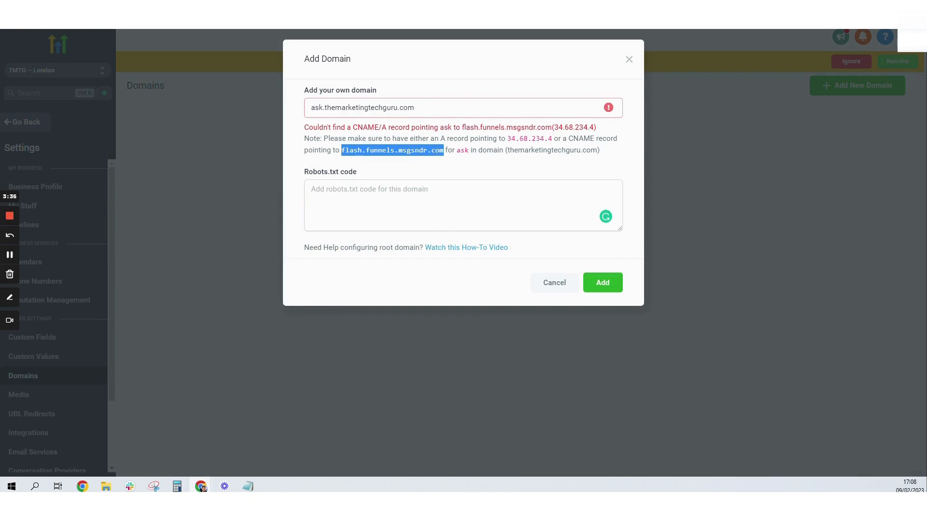
{"action": "left_click_drag", "start_coordinate": [553, 139], "coordinate": [286, 143]}
{"action": "left_click", "coordinate": [341, 150]}
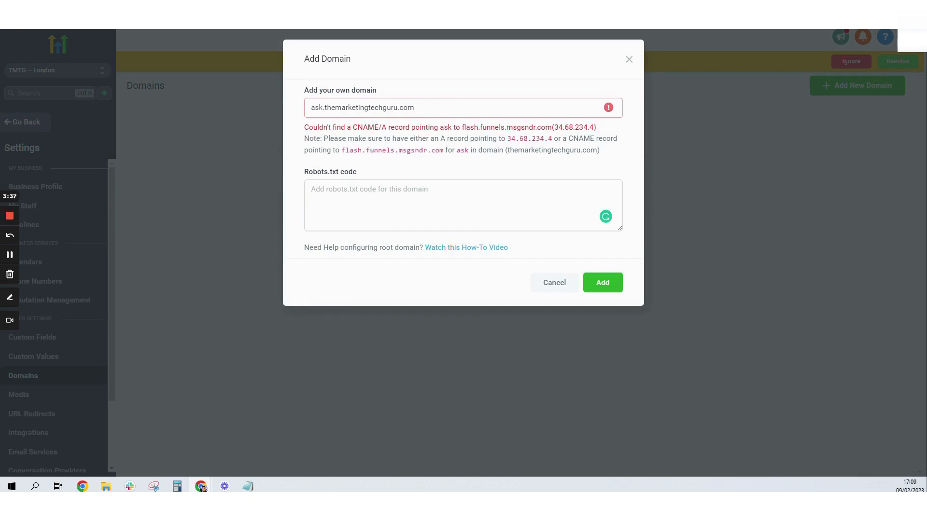
{"action": "left_click_drag", "start_coordinate": [444, 150], "coordinate": [341, 153]}
{"action": "key", "text": "ctrl+c"}
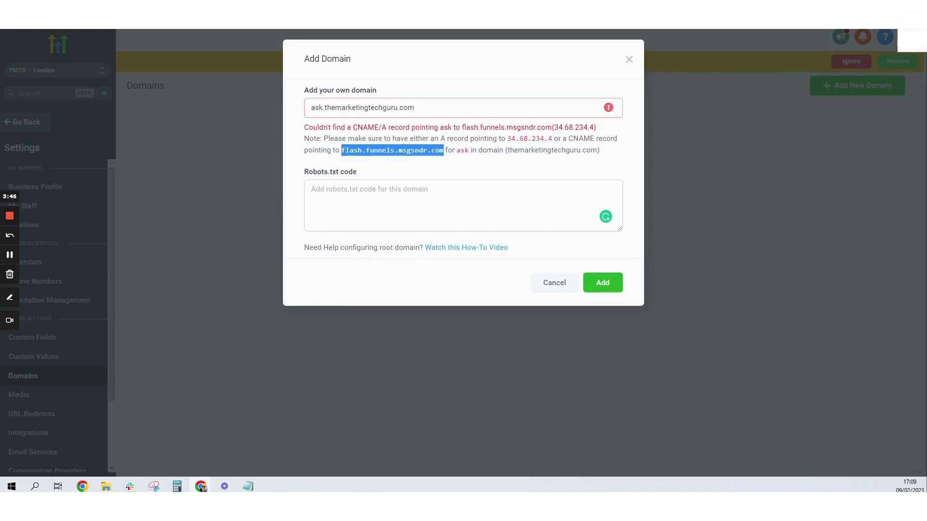
Switch back to WordPress.com and add the CNAME record with host ask and alias flash.funnels.msgsndr.com.
{"action": "left_click", "coordinate": [193, 14]}
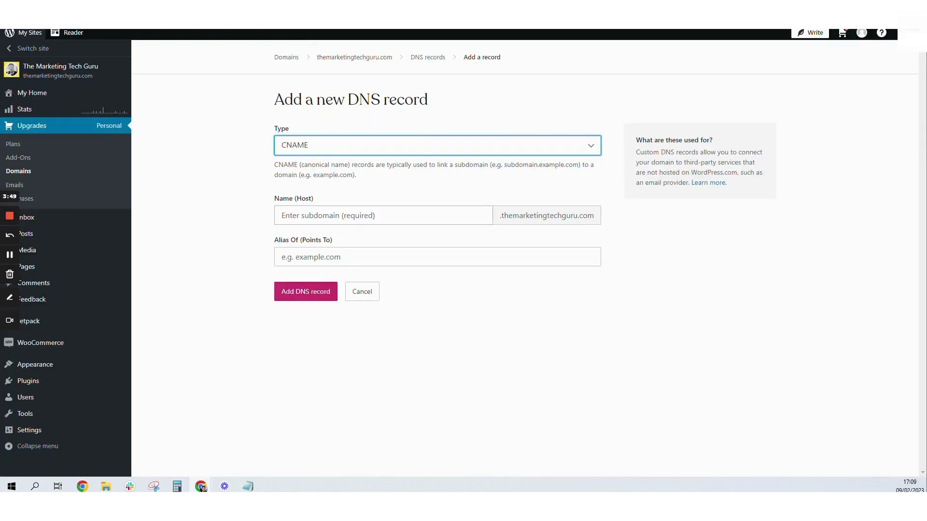
{"action": "left_click", "coordinate": [350, 215]}
{"action": "type", "text": "ask"}
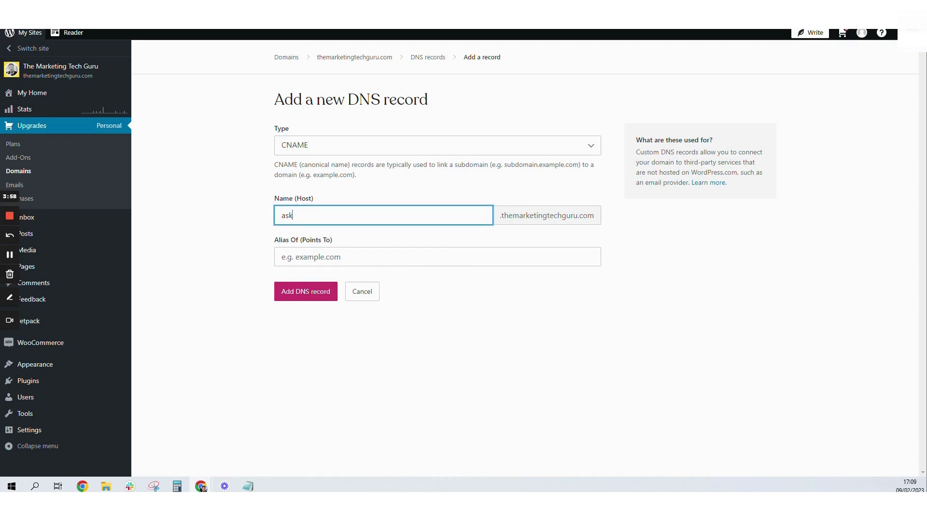
{"action": "left_click", "coordinate": [444, 249]}
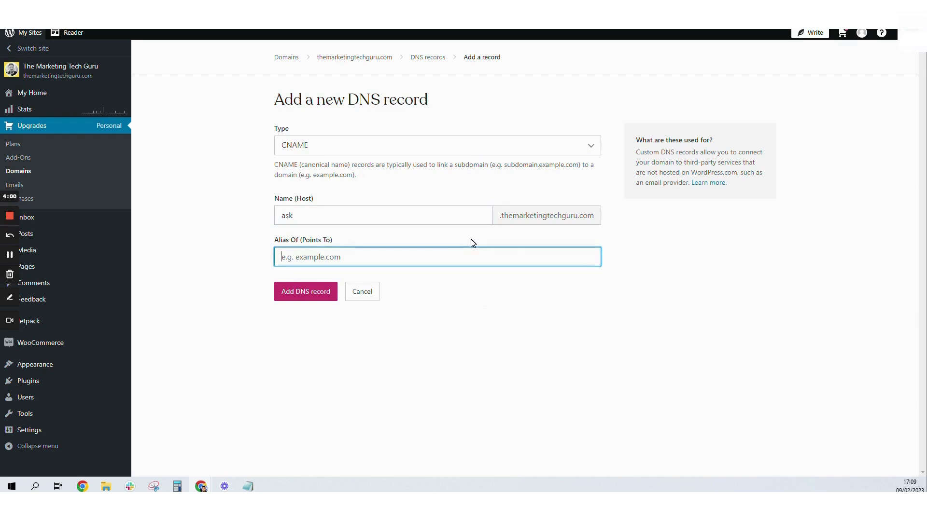
{"action": "key", "text": "ctrl+v"}
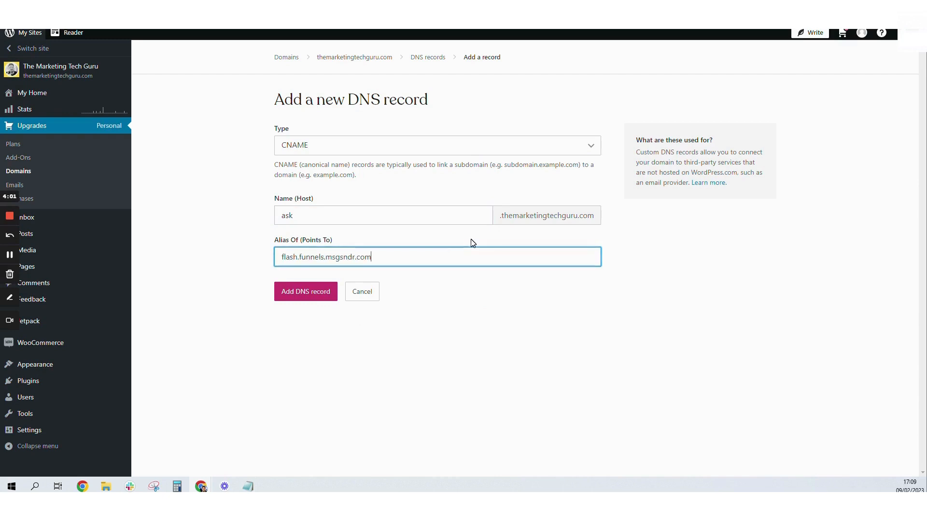
{"action": "left_click", "coordinate": [312, 286]}
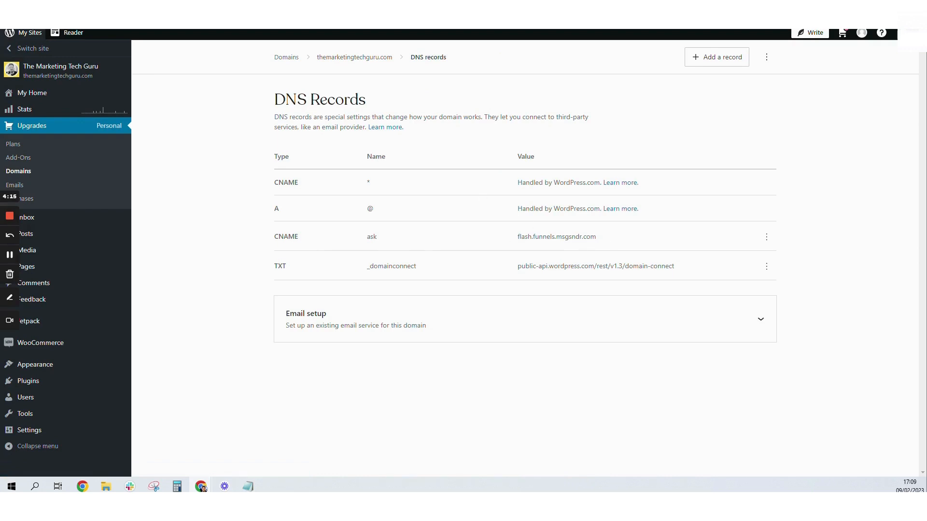
Switch to HighLevel, add the domain ask.themarketingtechguru.com, and link it to the Unsubscribe Page funnel with Unsubscribe Page as default step.
{"action": "key", "text": "ctrl+Tab"}
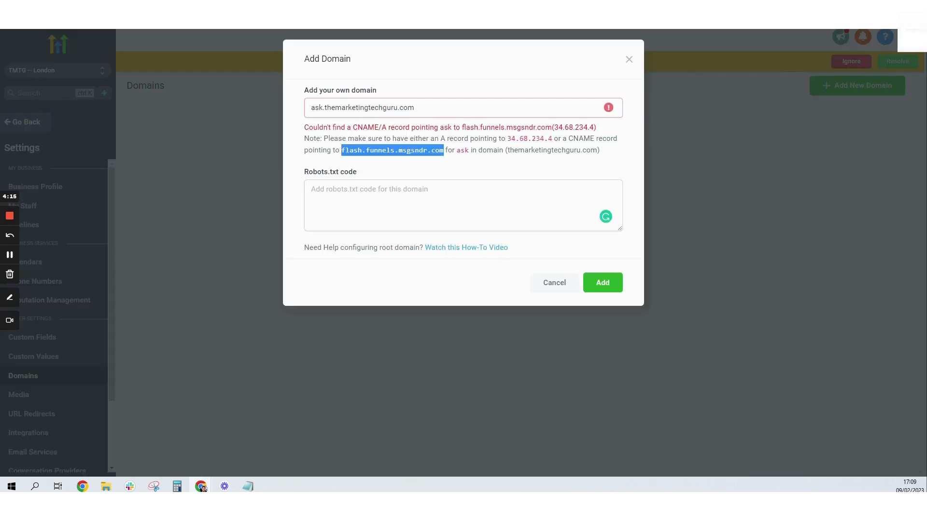
{"action": "left_click", "coordinate": [611, 290]}
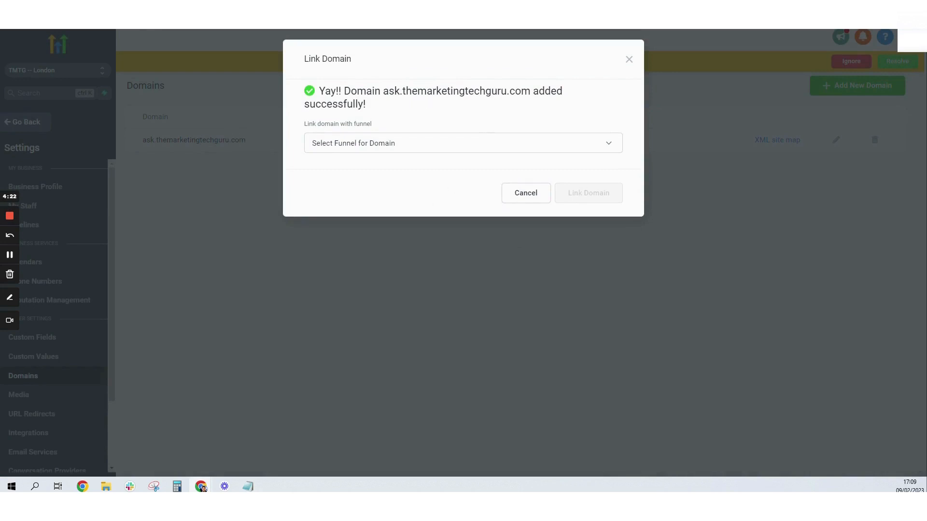
{"action": "left_click", "coordinate": [428, 153]}
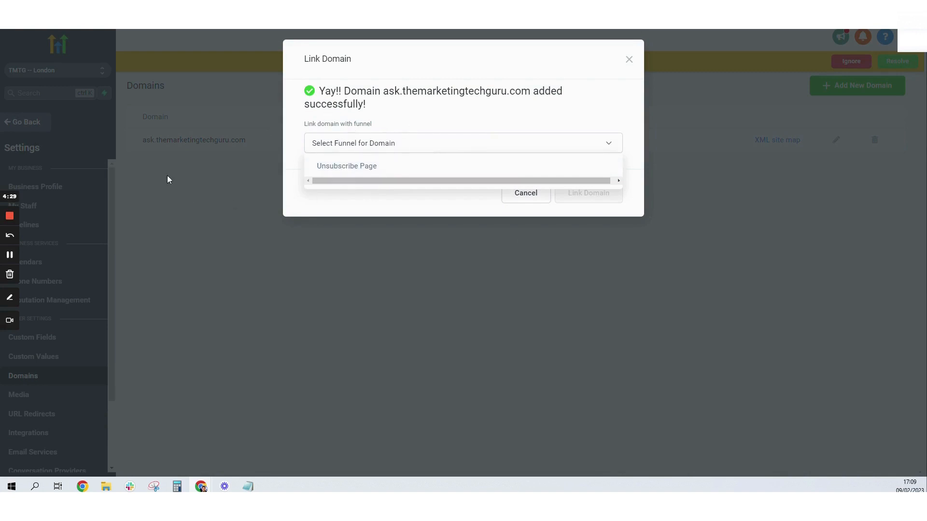
{"action": "left_click", "coordinate": [410, 166]}
{"action": "left_click", "coordinate": [412, 181]}
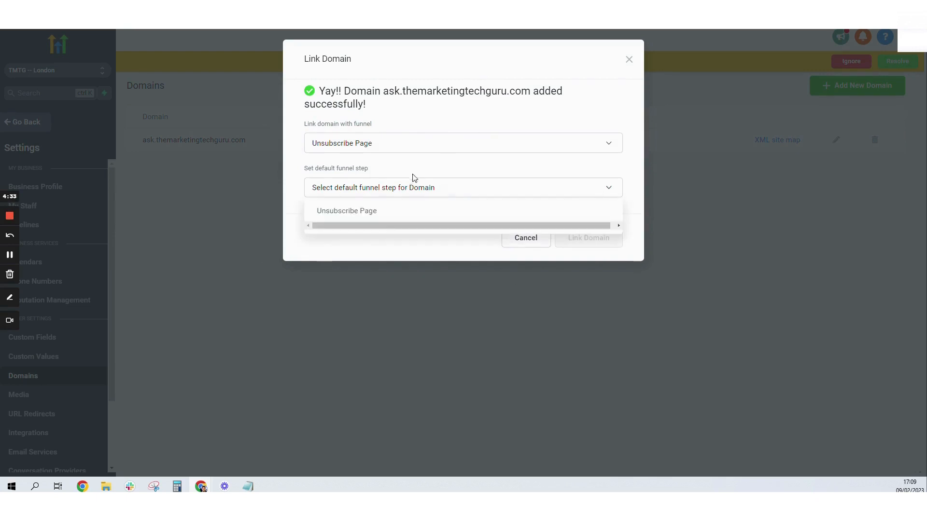
{"action": "left_click", "coordinate": [387, 212]}
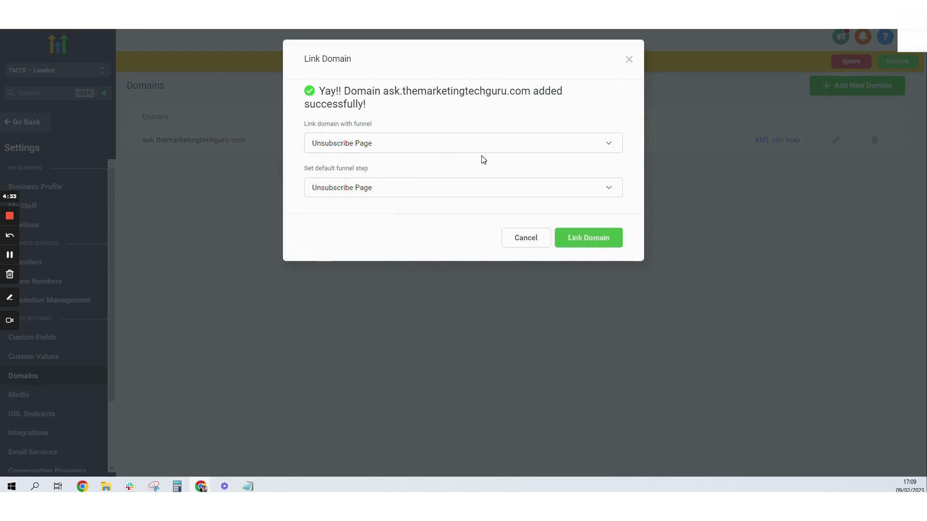
{"action": "left_click", "coordinate": [596, 245]}
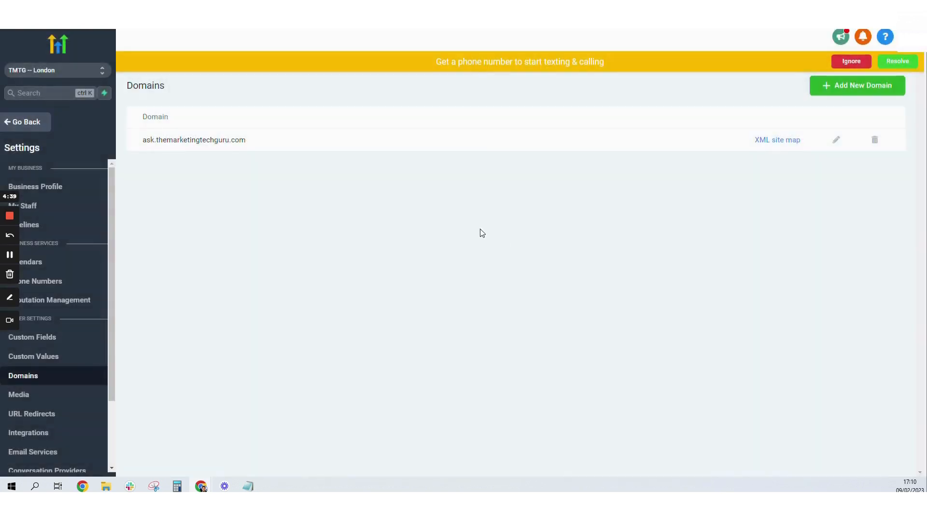
Open the Unsubscribe Page funnel under Sites and check the domain in its funnel settings.
{"action": "left_click", "coordinate": [38, 125]}
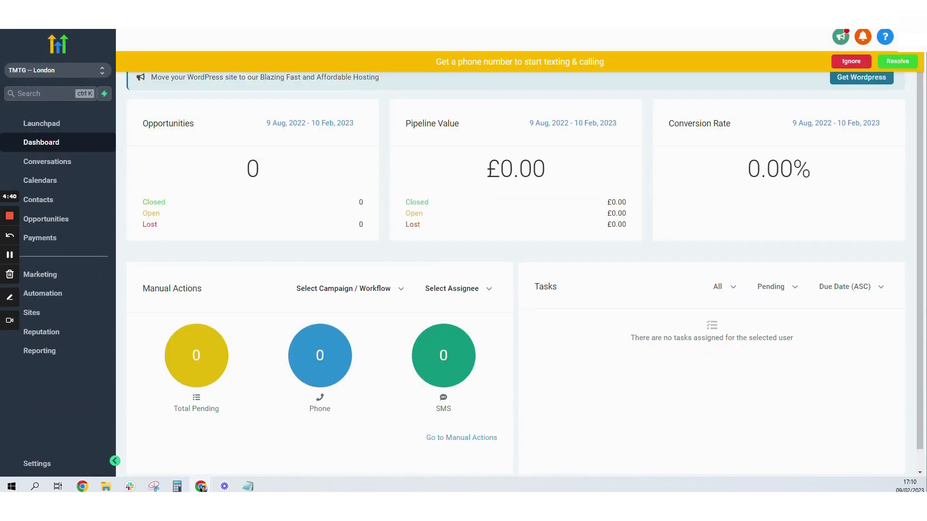
{"action": "left_click", "coordinate": [45, 320]}
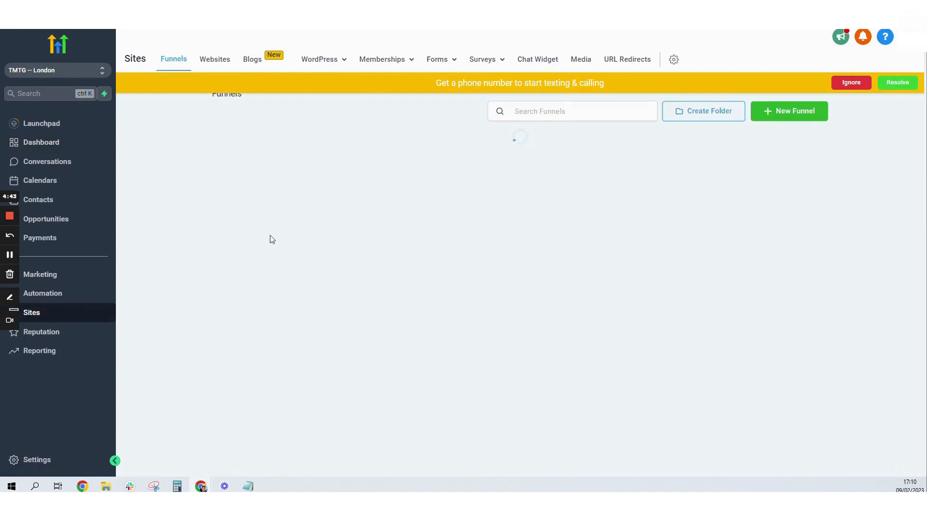
{"action": "left_click", "coordinate": [265, 140]}
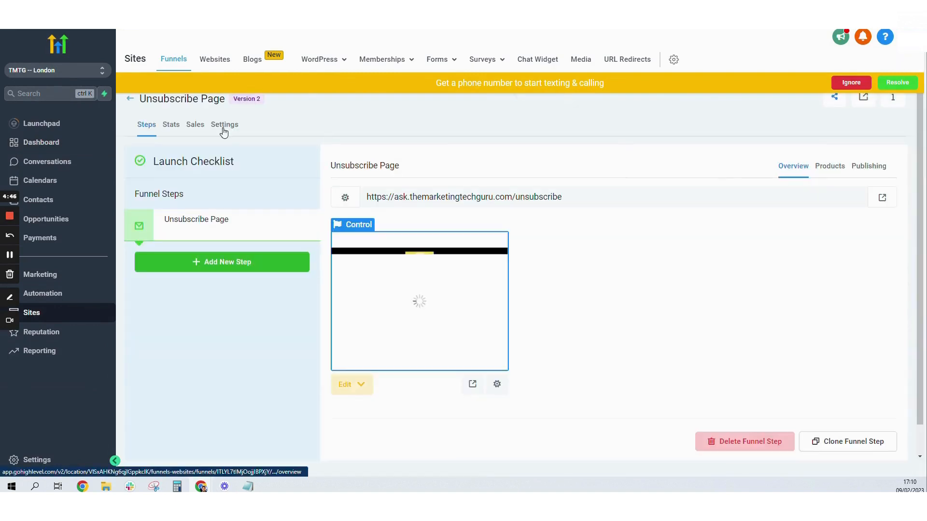
{"action": "left_click", "coordinate": [224, 125]}
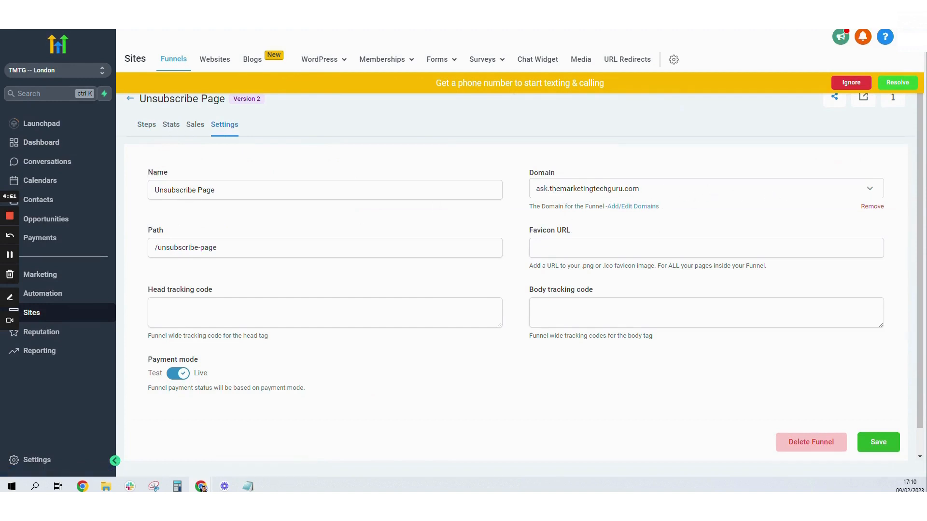
Return to the funnel steps and try to remove the trailing number from the Control page's path.
{"action": "left_click", "coordinate": [147, 125]}
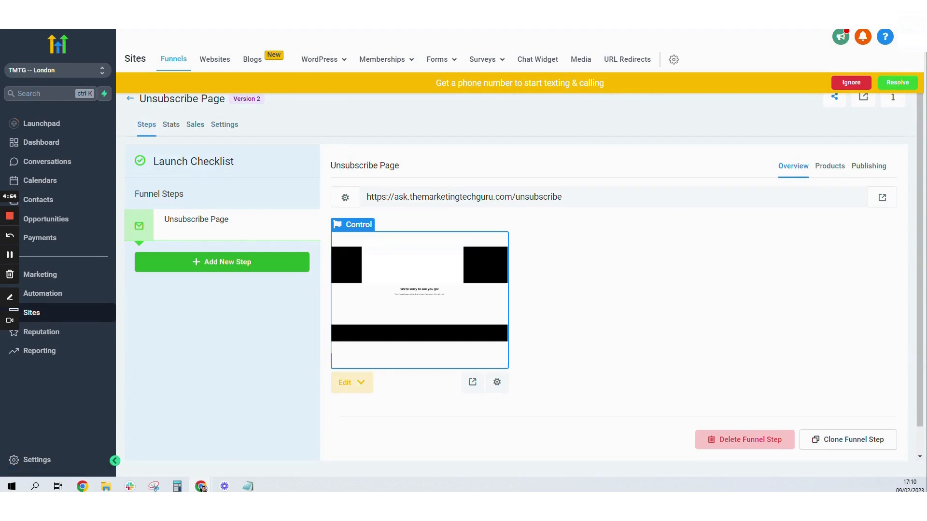
{"action": "left_click", "coordinate": [497, 382]}
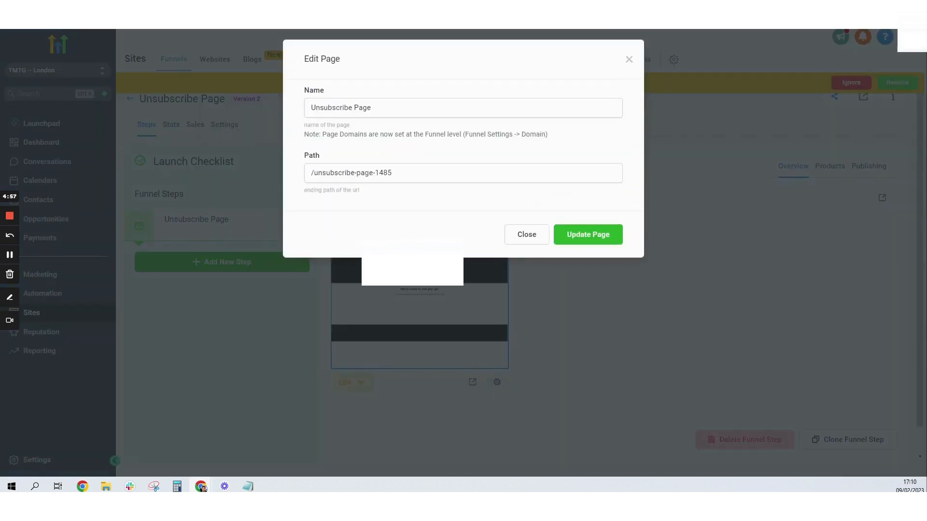
{"action": "left_click", "coordinate": [394, 172]}
{"action": "key", "text": "BackSpace"}
{"action": "key", "text": "BackSpace"}
{"action": "key", "text": "BackSpace"}
{"action": "key", "text": "BackSpace"}
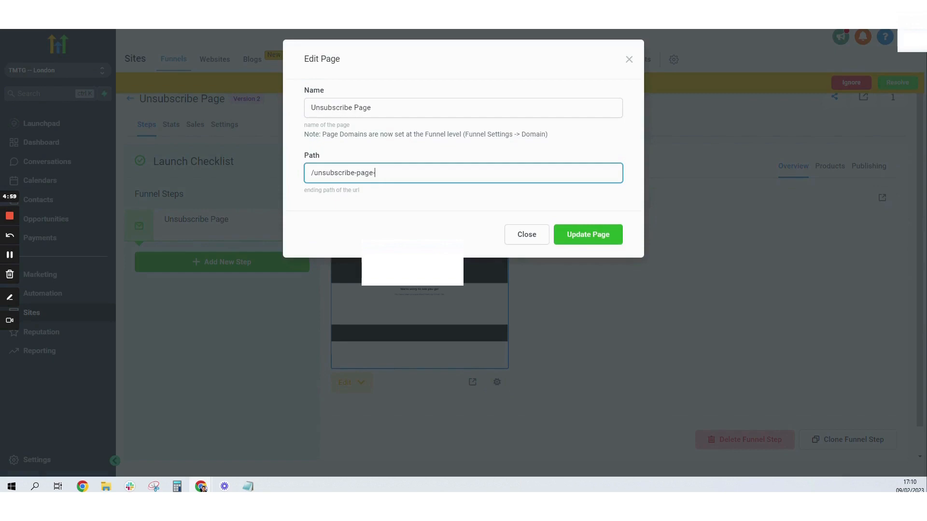
{"action": "left_click", "coordinate": [569, 235]}
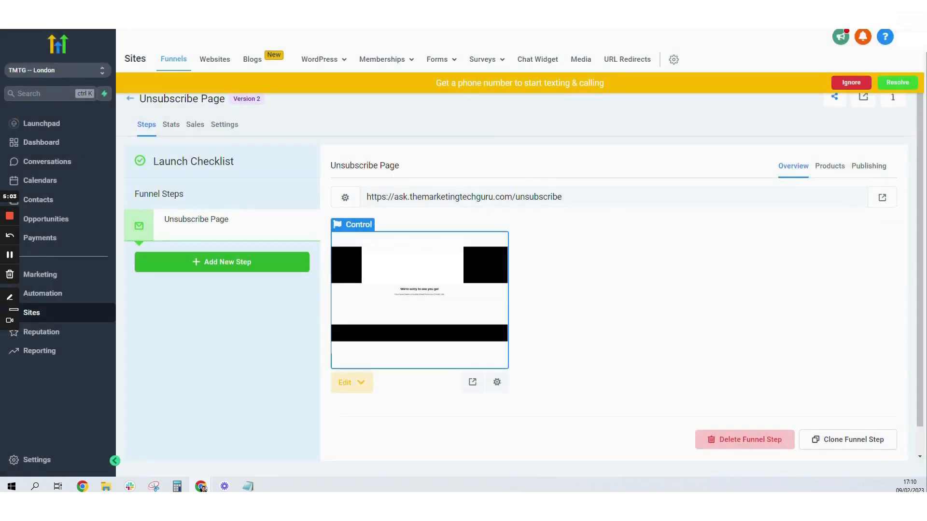
Set the Control page's path to /unsubscribe and update the page.
{"action": "left_click", "coordinate": [493, 385]}
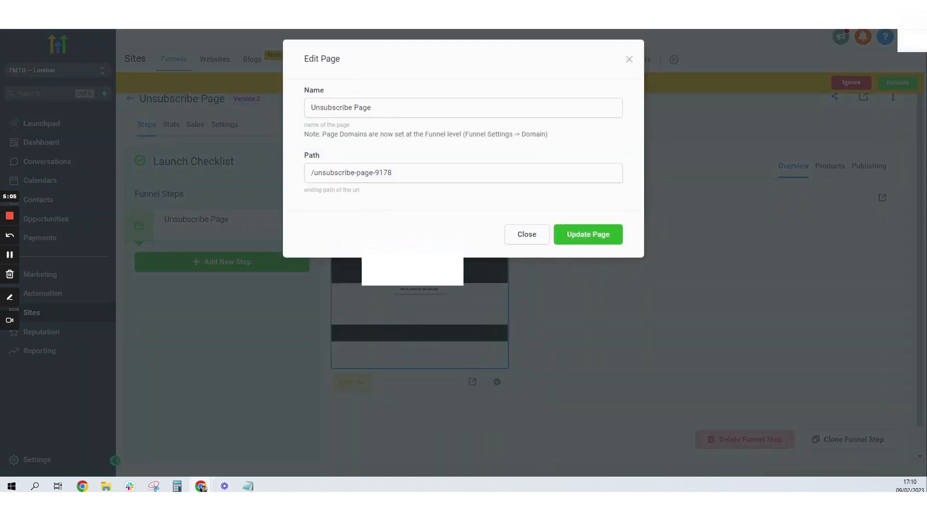
{"action": "left_click_drag", "start_coordinate": [355, 173], "coordinate": [392, 172]}
{"action": "key", "text": "BackSpace"}
{"action": "key", "text": "BackSpace"}
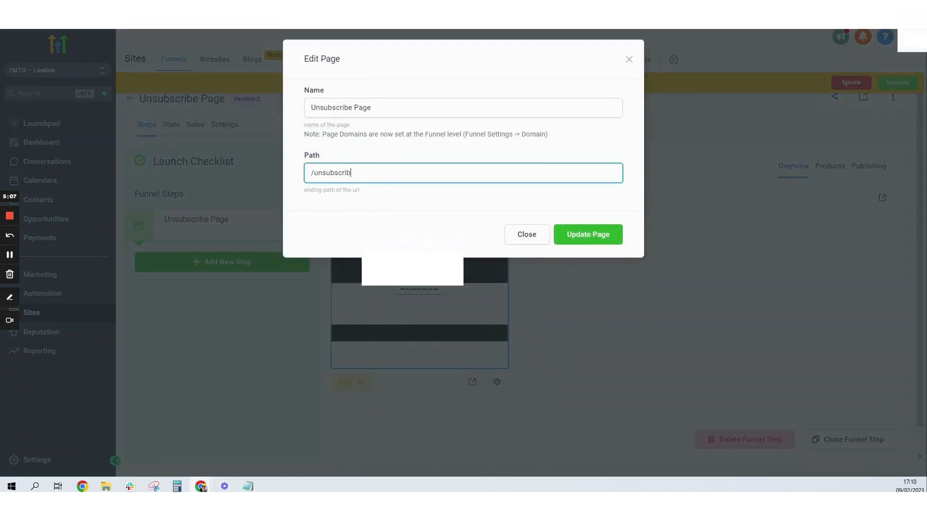
{"action": "type", "text": "e"}
{"action": "left_click", "coordinate": [595, 240]}
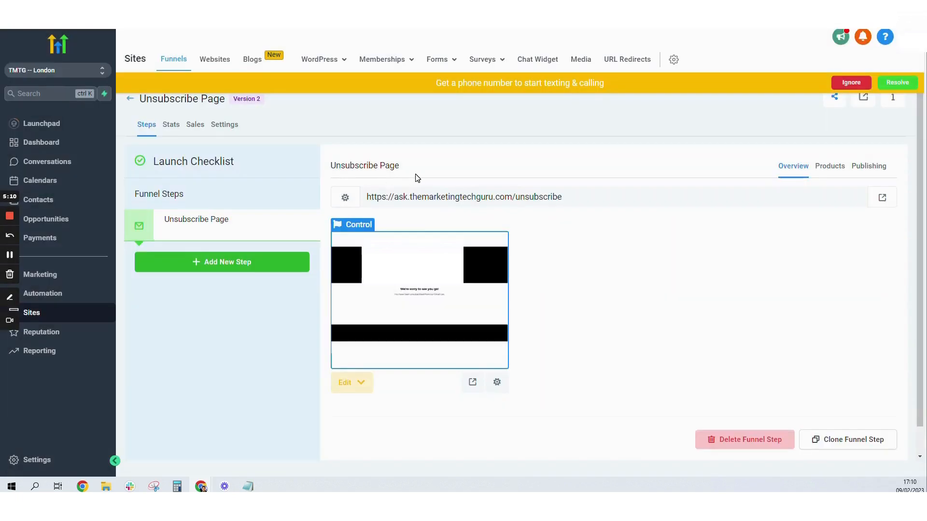
Check the path in the Unsubscribe Page funnel's settings and return to the funnel steps.
{"action": "left_click", "coordinate": [228, 130]}
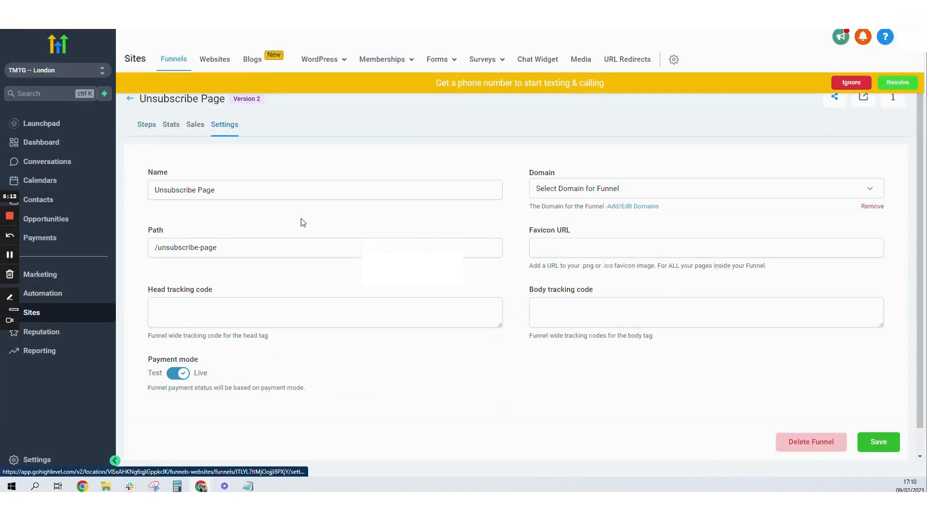
{"action": "left_click_drag", "start_coordinate": [219, 248], "coordinate": [194, 247]}
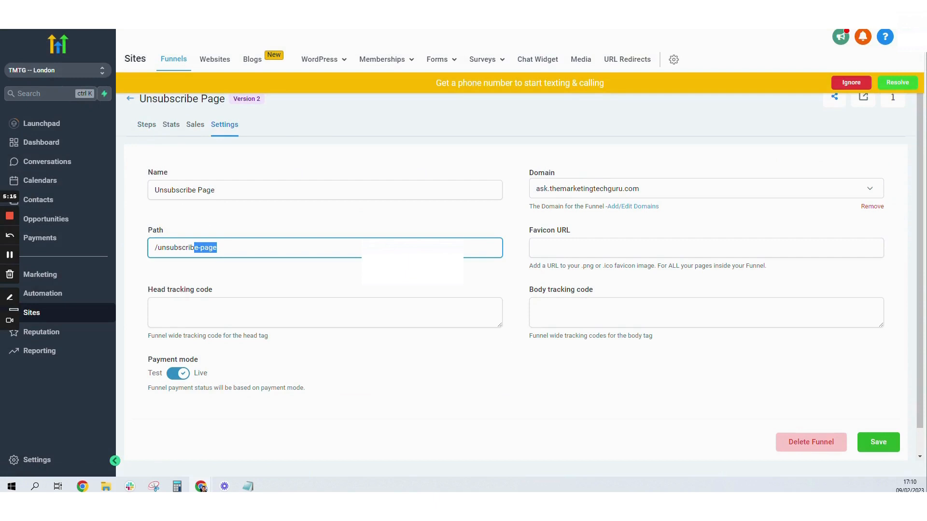
{"action": "left_click", "coordinate": [218, 247]}
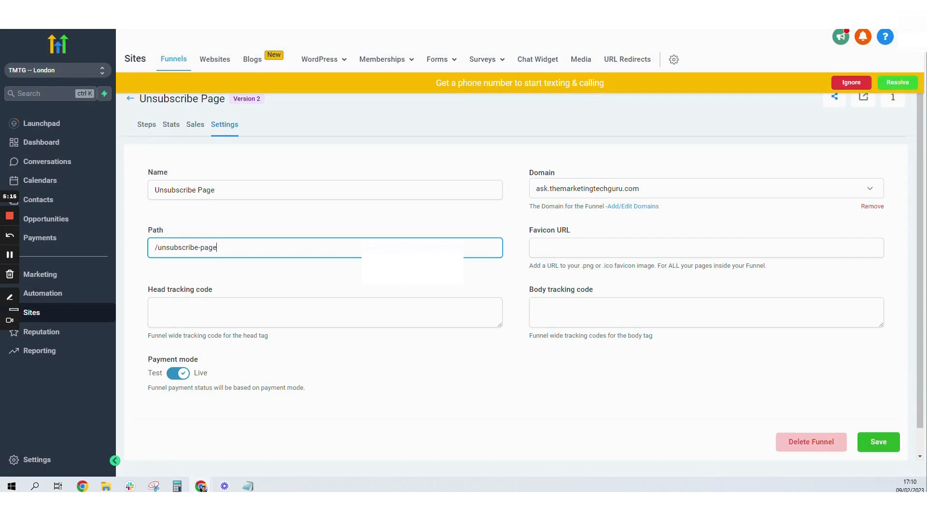
{"action": "left_click", "coordinate": [146, 124]}
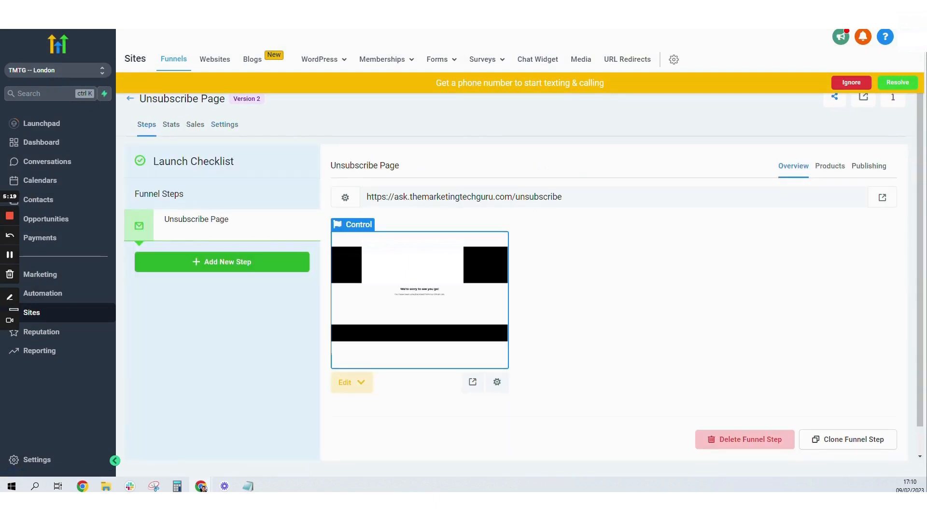
Open the live unsubscribe page at its new domain to check that it loads, and close it.
{"action": "left_click", "coordinate": [884, 197]}
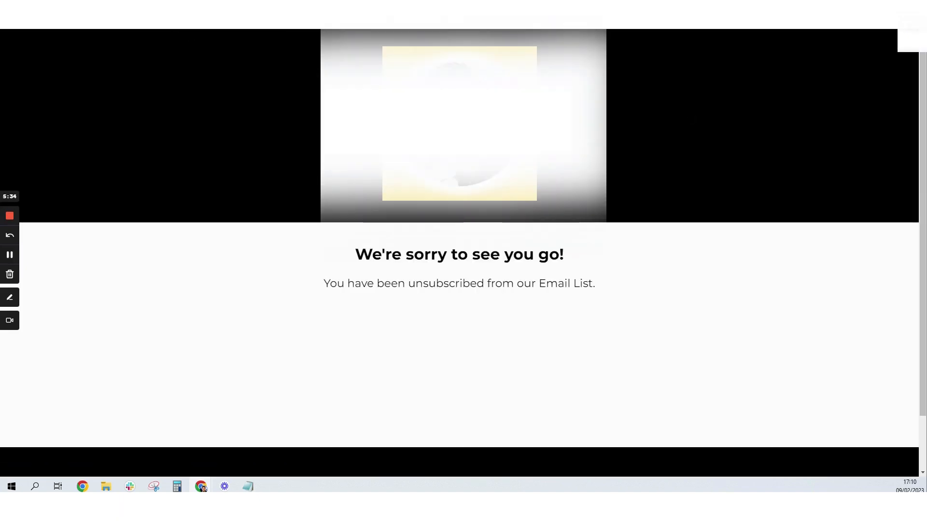
{"action": "key", "text": "ctrl+w"}
{"action": "key", "text": "ctrl+w"}
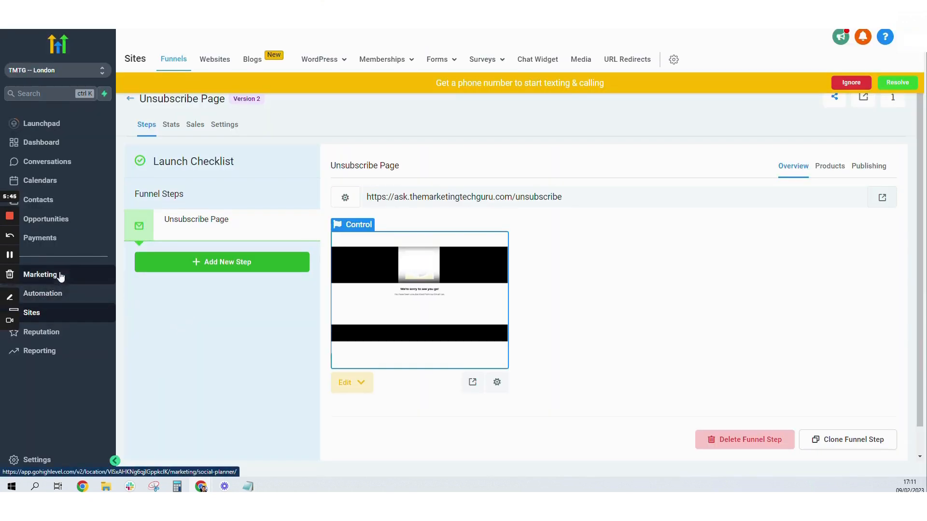
{"action": "left_click", "coordinate": [56, 274]}
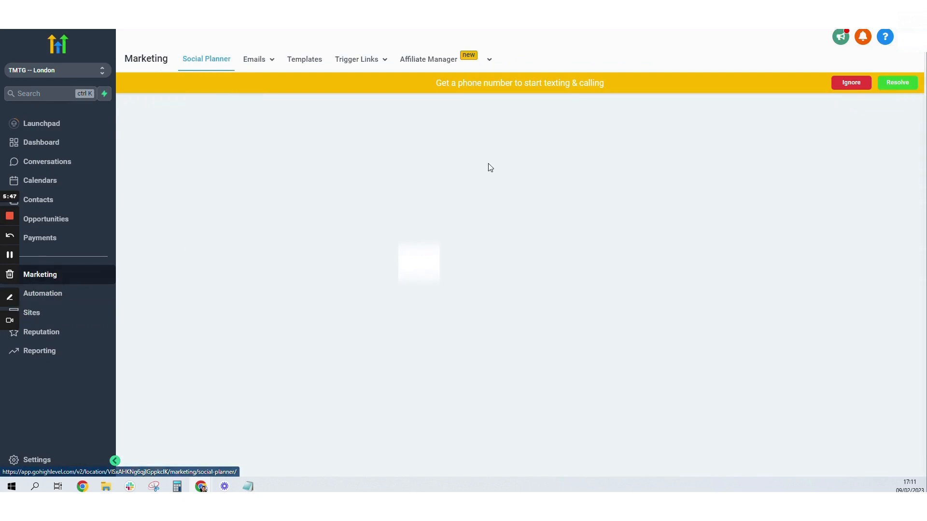
{"action": "left_click", "coordinate": [381, 61]}
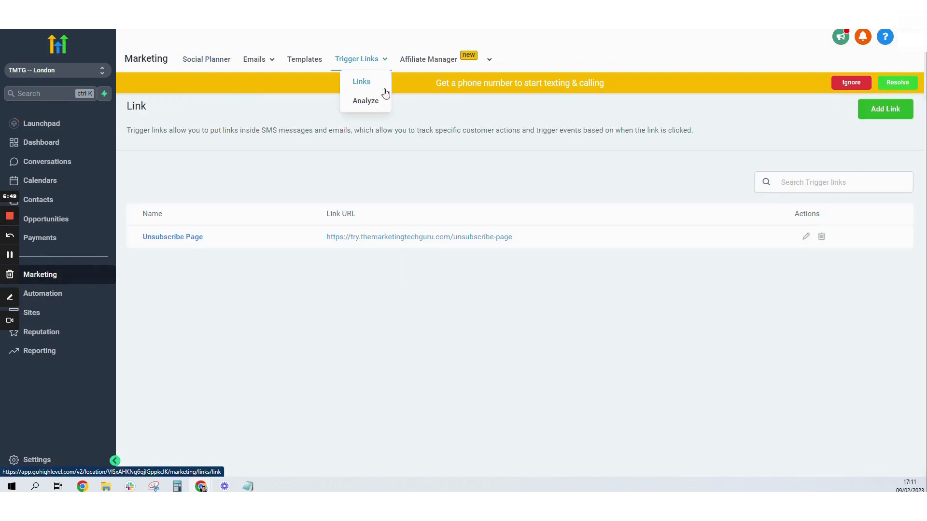
{"action": "left_click", "coordinate": [807, 236]}
{"action": "right_click", "coordinate": [794, 239]}
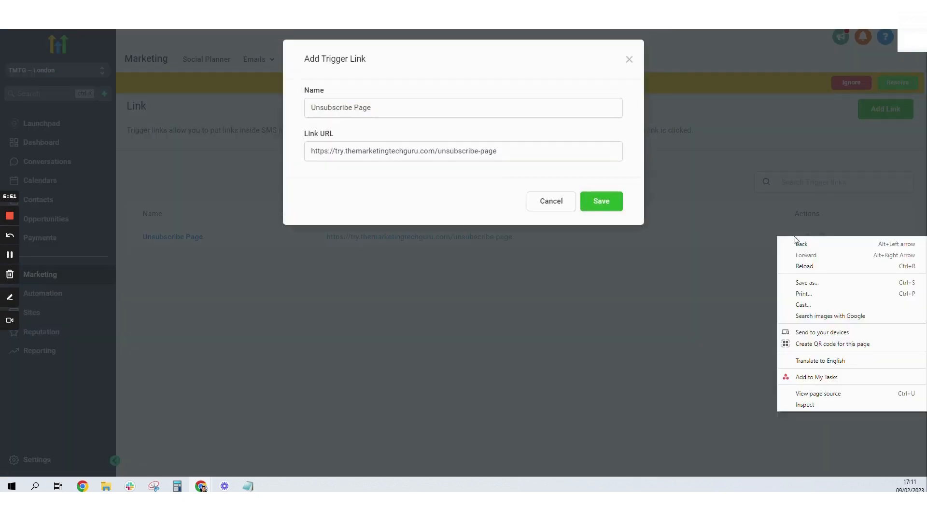
{"action": "left_click", "coordinate": [474, 151]}
{"action": "key", "text": "ctrl+a"}
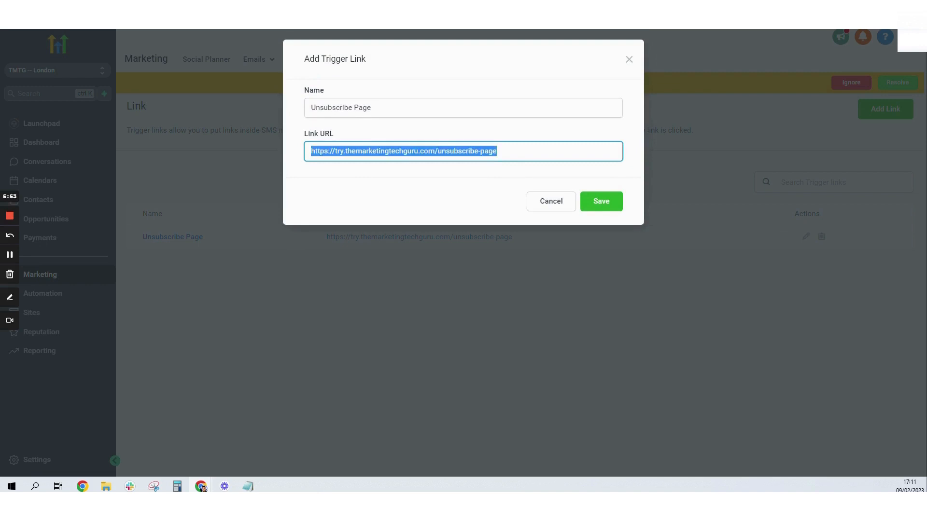
{"action": "type", "text": "https://ask.themarketingtechguru.com/unsubscribe"}
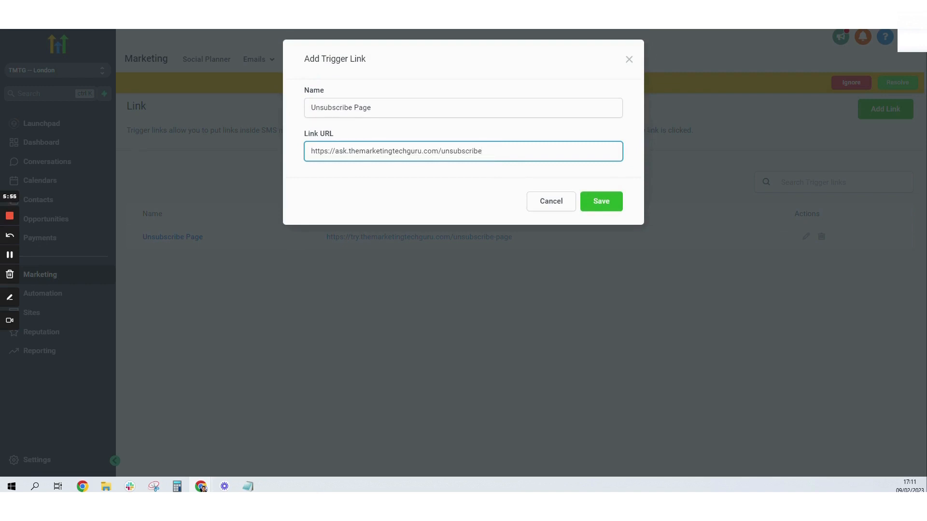
{"action": "left_click", "coordinate": [603, 201]}
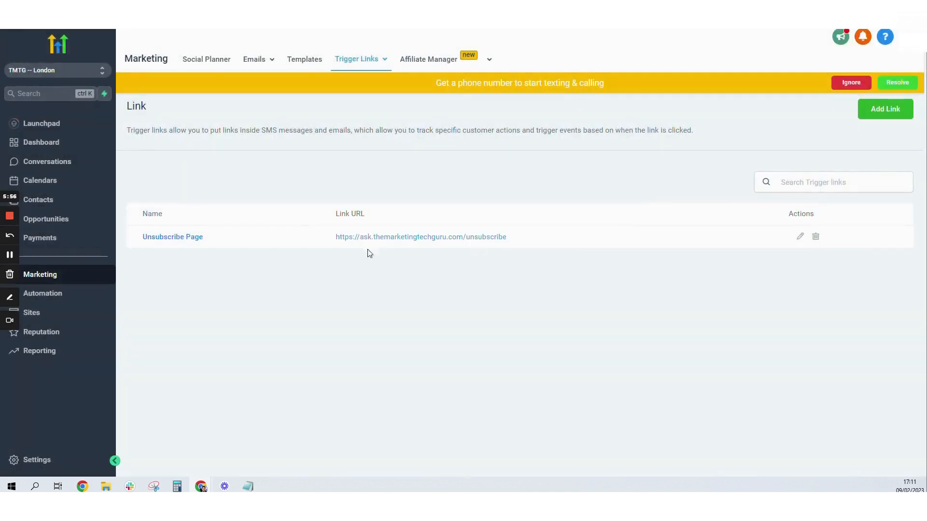